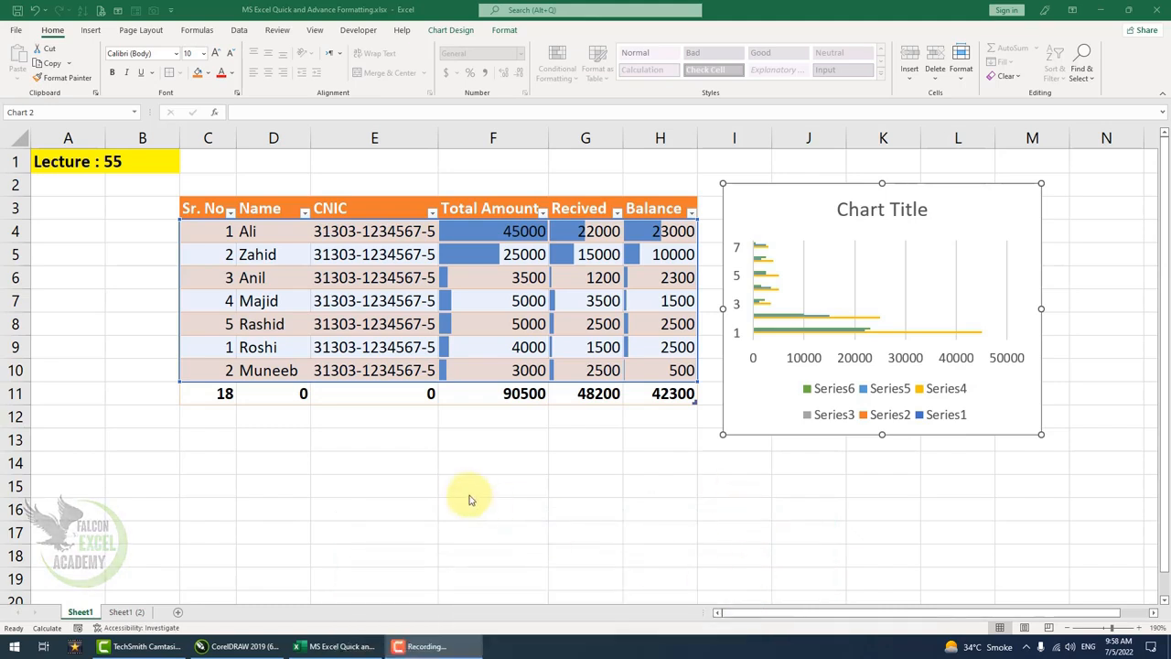
Review the totals row on Sheet1 and switch to the Sheet1 (2) worksheet.
{"action": "left_click", "coordinate": [590, 395]}
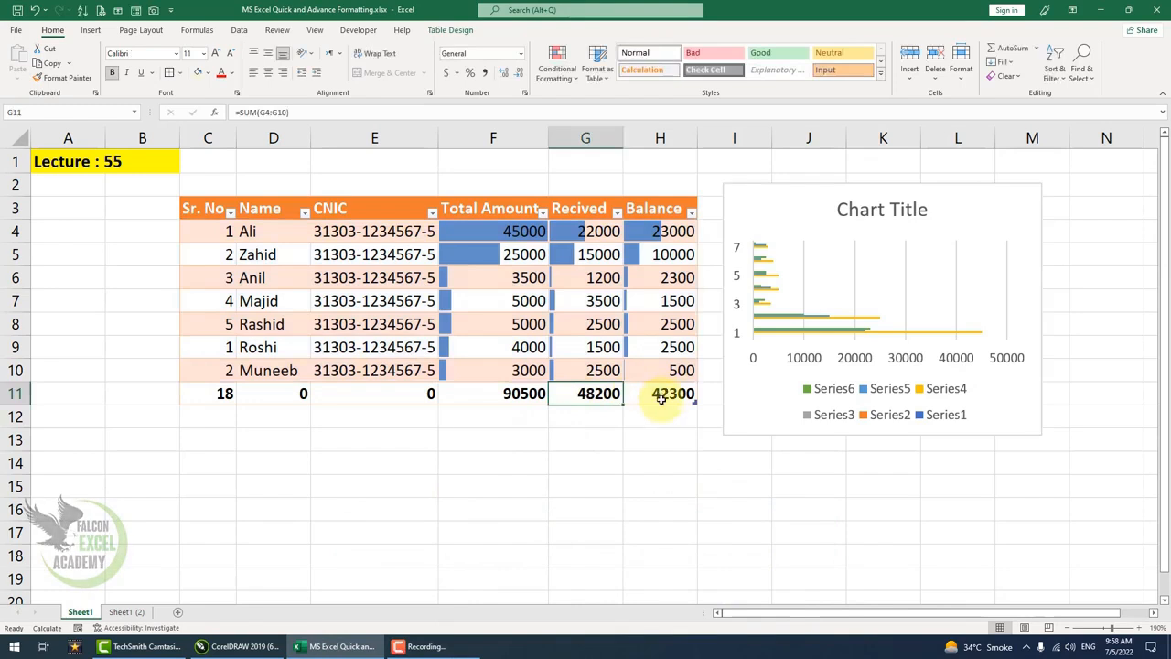
{"action": "left_click", "coordinate": [661, 399]}
{"action": "left_click", "coordinate": [523, 393]}
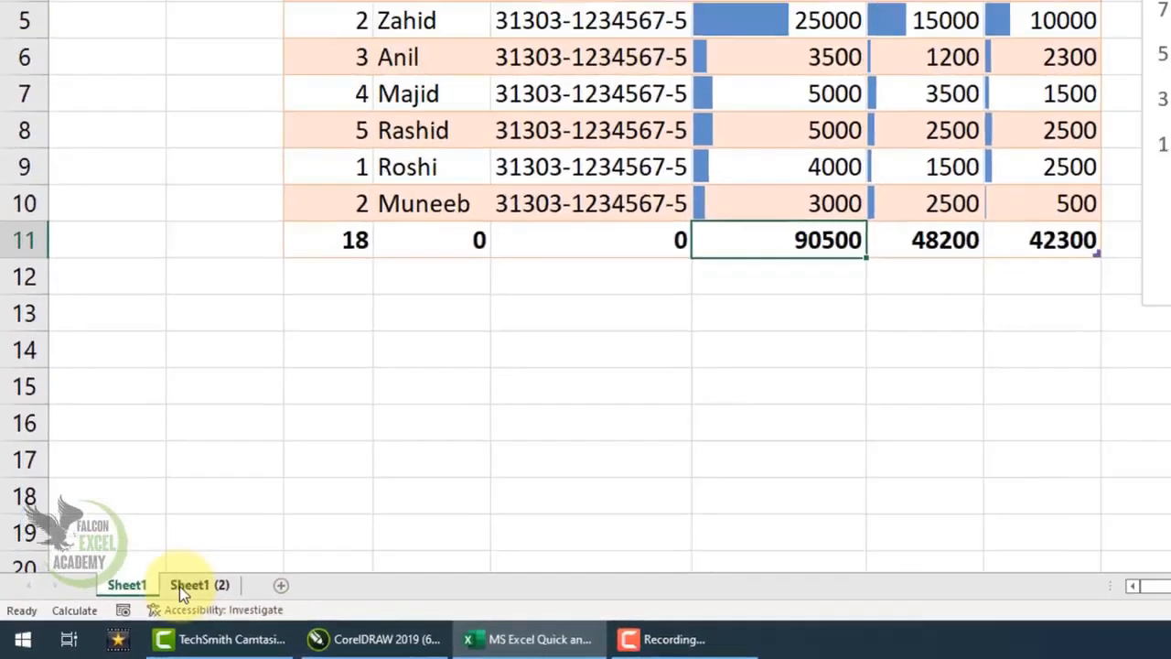
{"action": "left_click", "coordinate": [181, 587]}
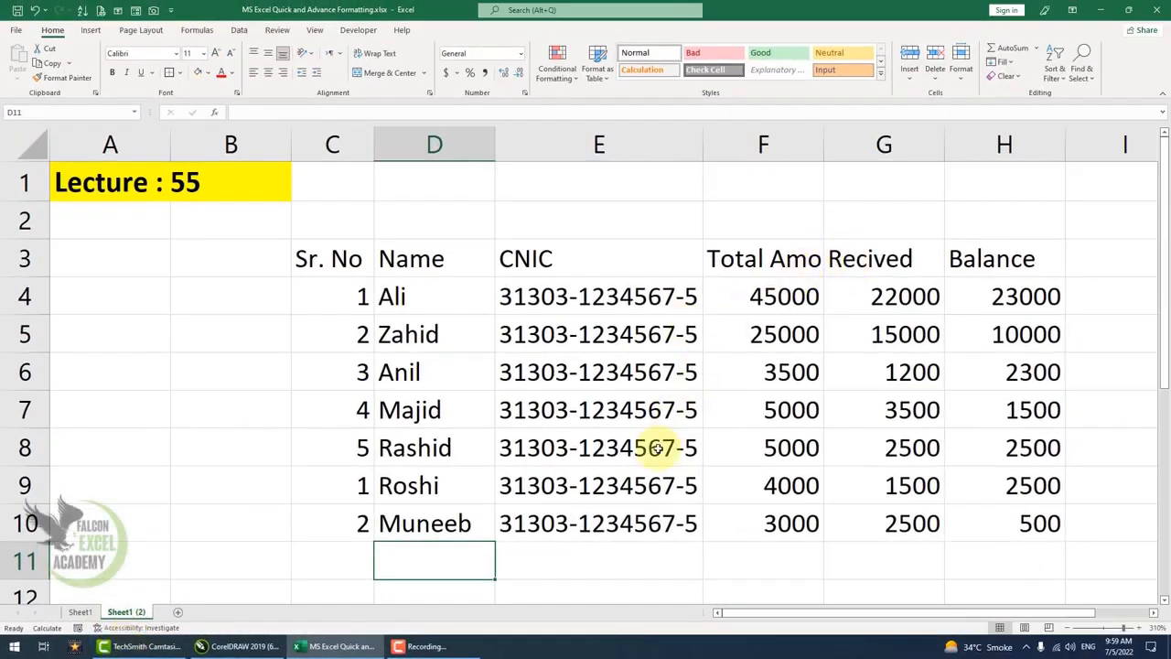
Select the records in C4:H10 and apply a color scale through Quick Analysis.
{"action": "scroll", "coordinate": [657, 448], "scroll_direction": "down", "scroll_amount": 2}
{"action": "left_click_drag", "start_coordinate": [305, 243], "coordinate": [921, 476]}
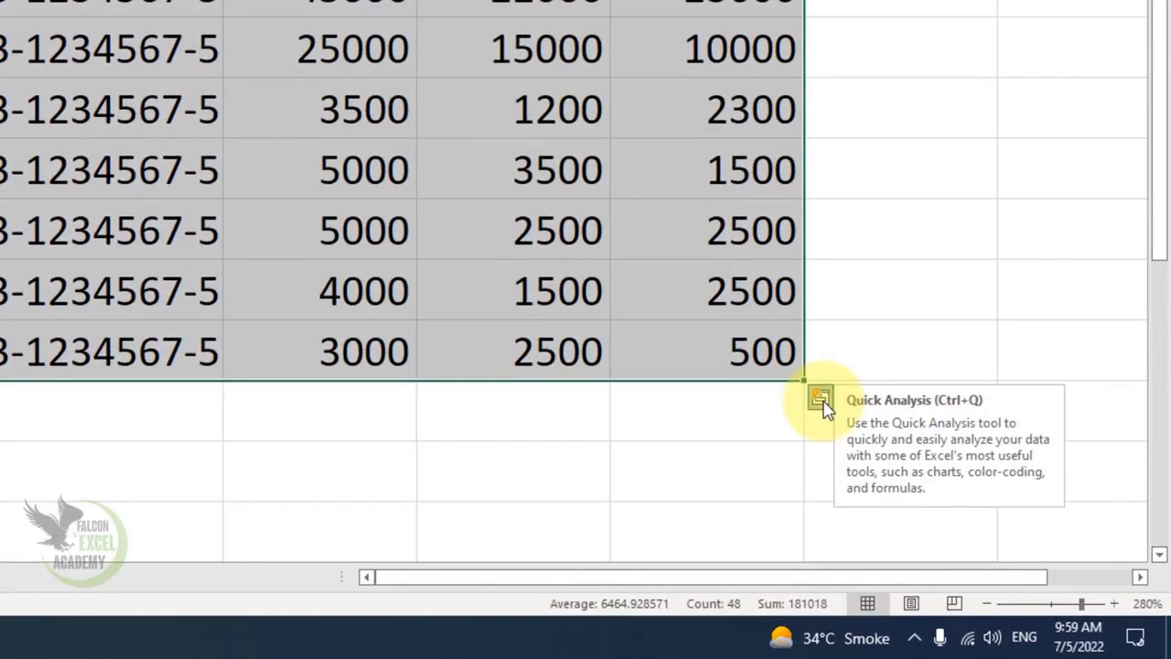
{"action": "left_click", "coordinate": [821, 401]}
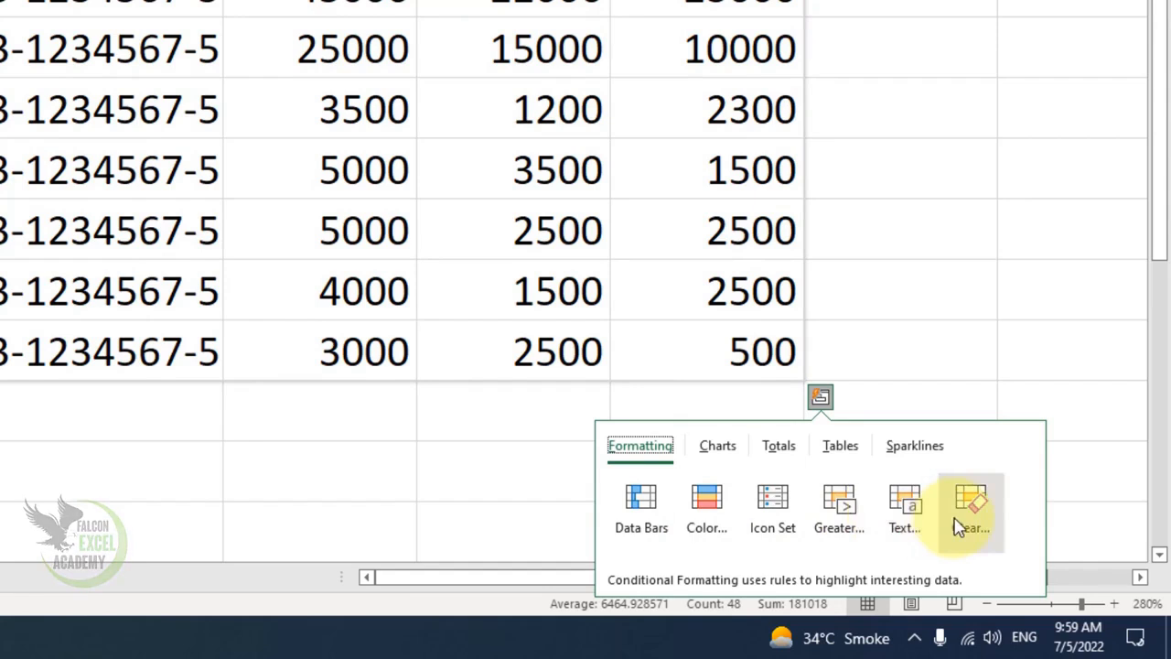
{"action": "left_click", "coordinate": [706, 508]}
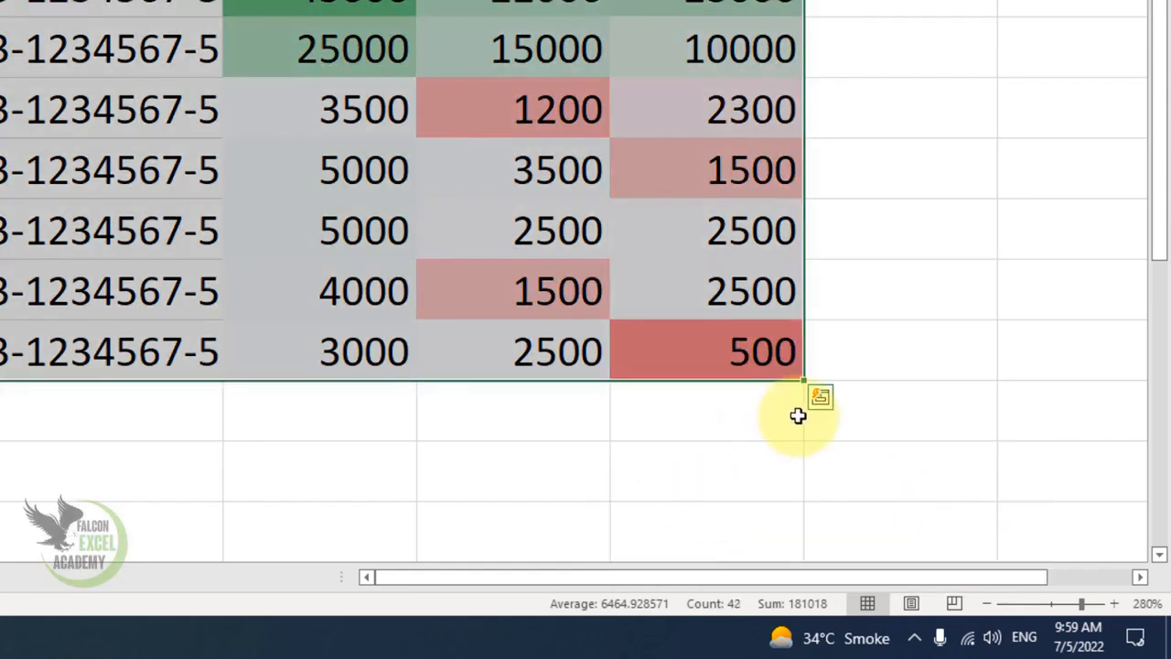
Clear the color scale and apply data bars to the selected records instead.
{"action": "left_click", "coordinate": [820, 397]}
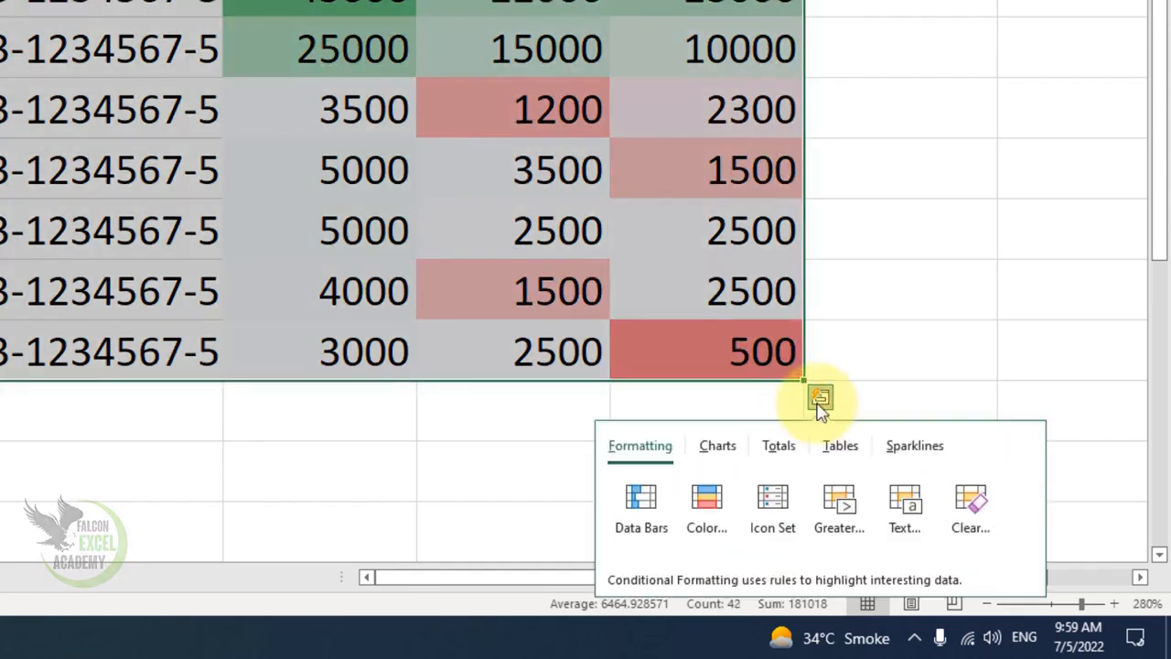
{"action": "left_click", "coordinate": [975, 502]}
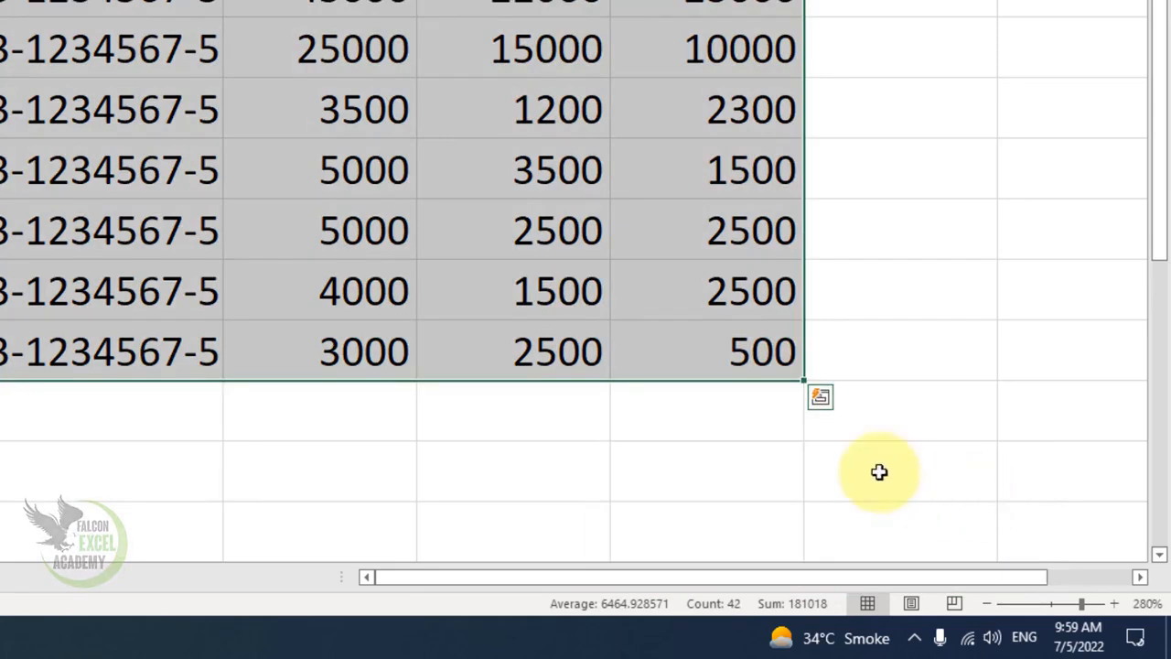
{"action": "left_click", "coordinate": [821, 397]}
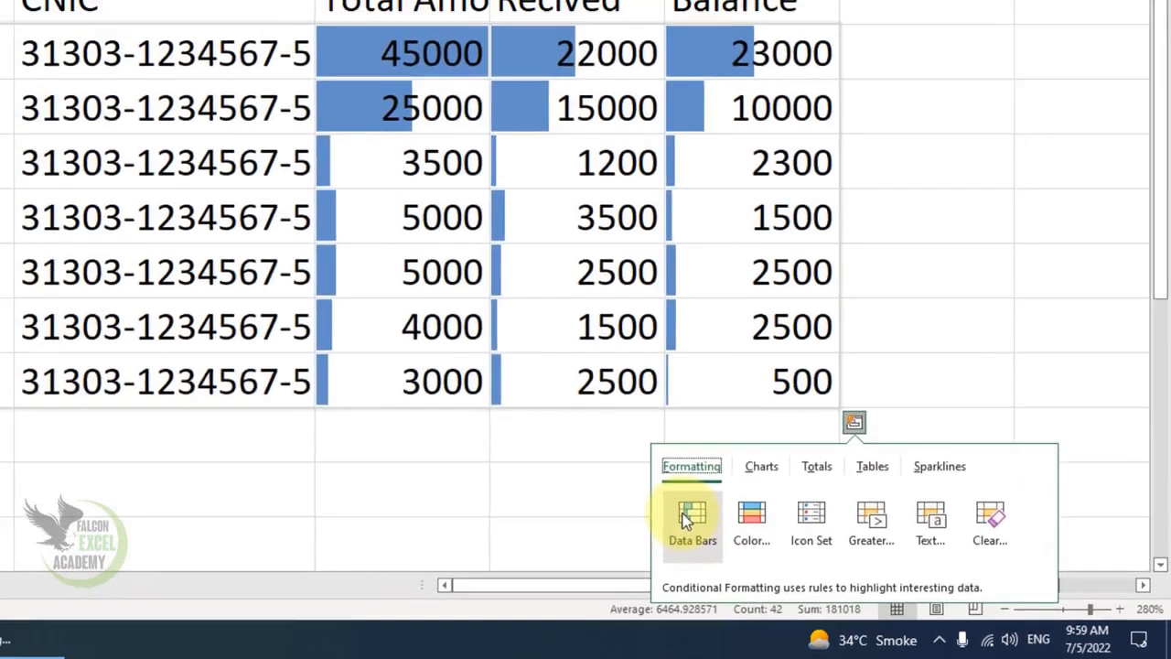
{"action": "left_click", "coordinate": [691, 517]}
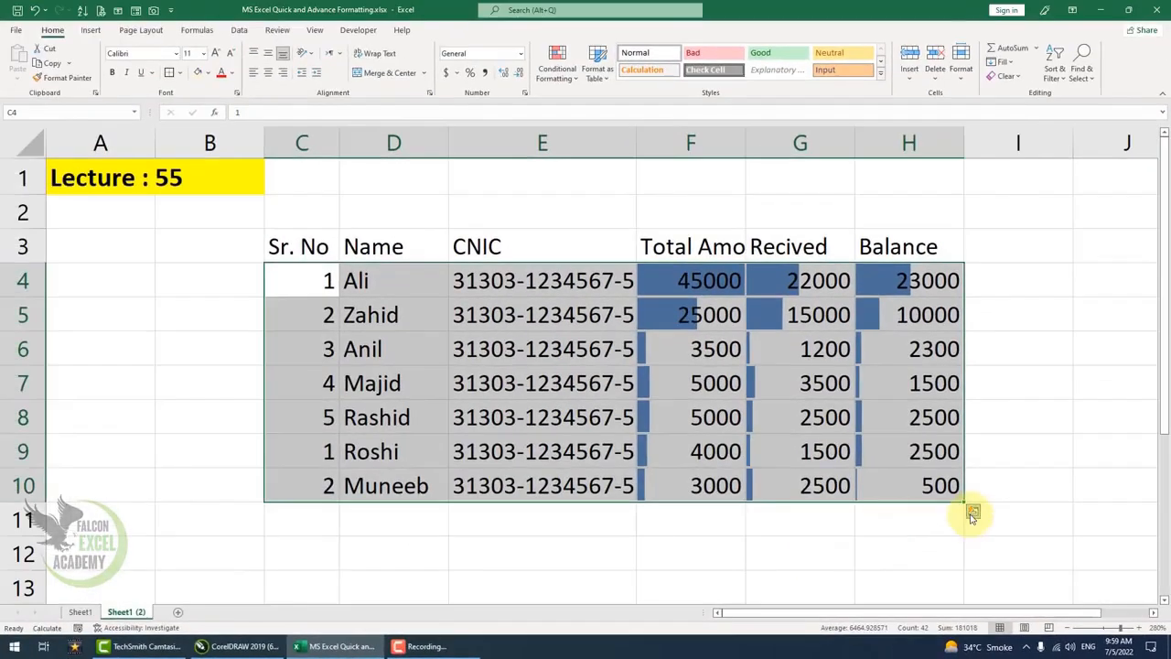
Insert a clustered column chart of the selected records through Quick Analysis.
{"action": "left_click", "coordinate": [973, 514]}
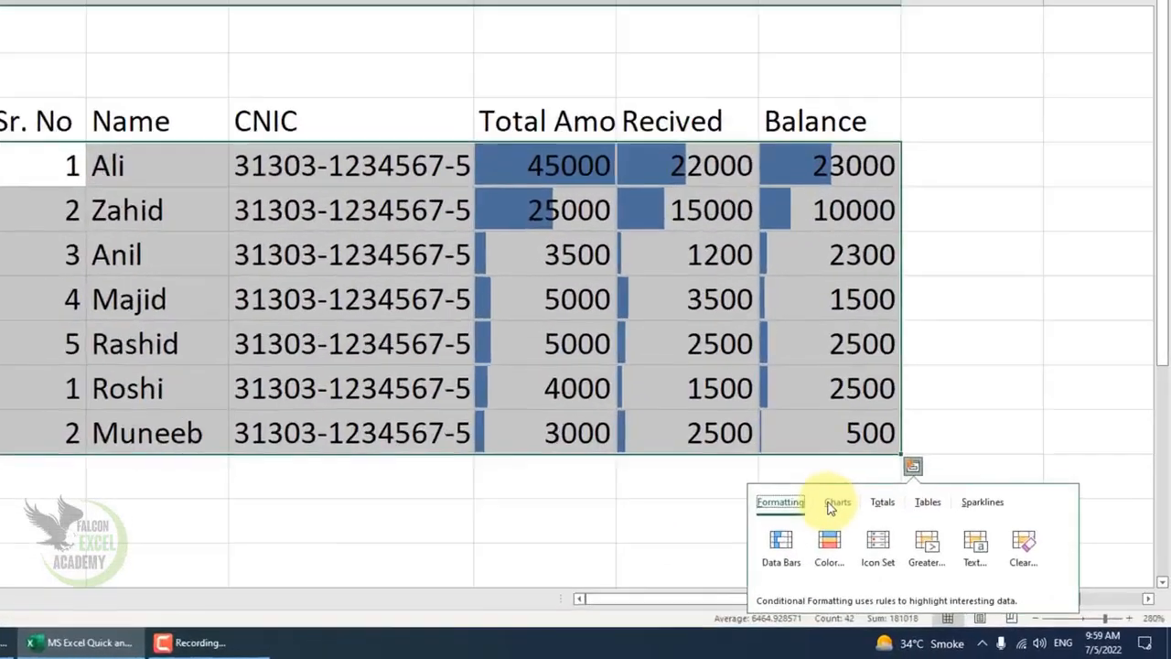
{"action": "left_click", "coordinate": [914, 539]}
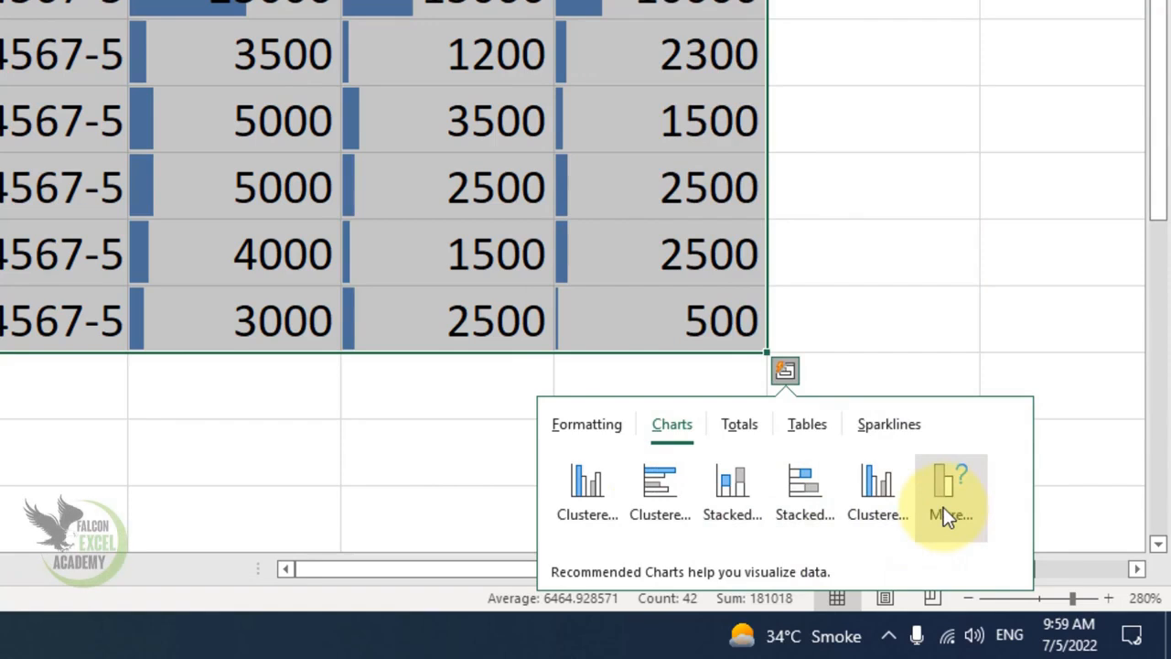
{"action": "left_click", "coordinate": [609, 491]}
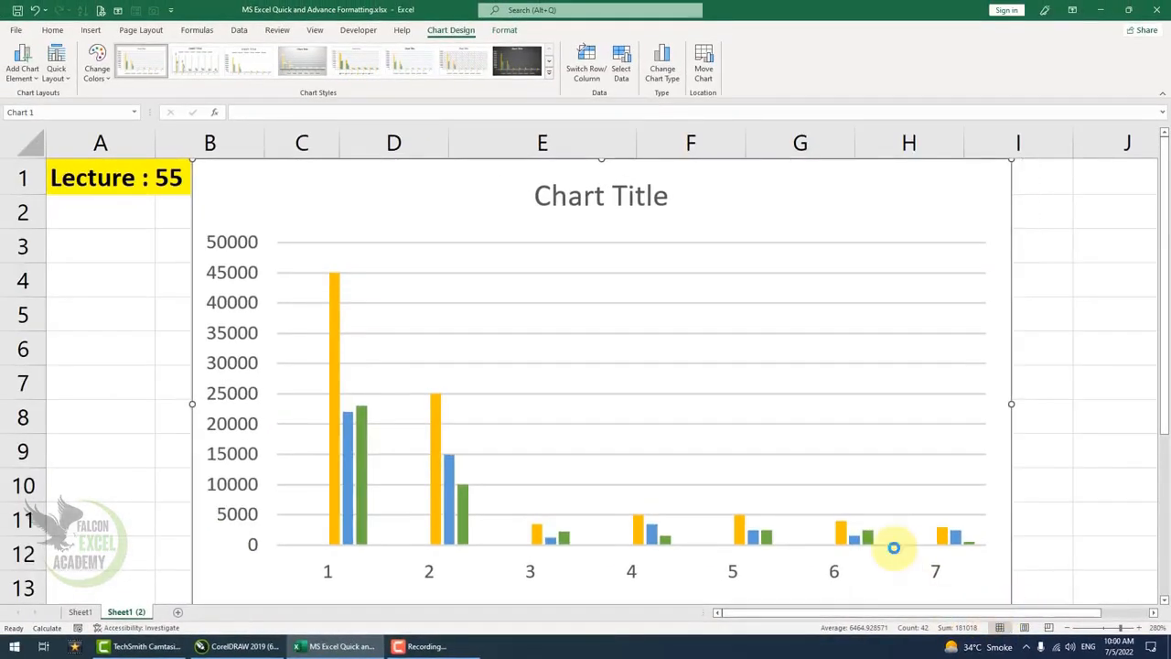
Shrink the chart and move it beside the table, around columns I to N.
{"action": "scroll", "coordinate": [894, 547], "scroll_direction": "down", "scroll_amount": 3, "text": "ctrl"}
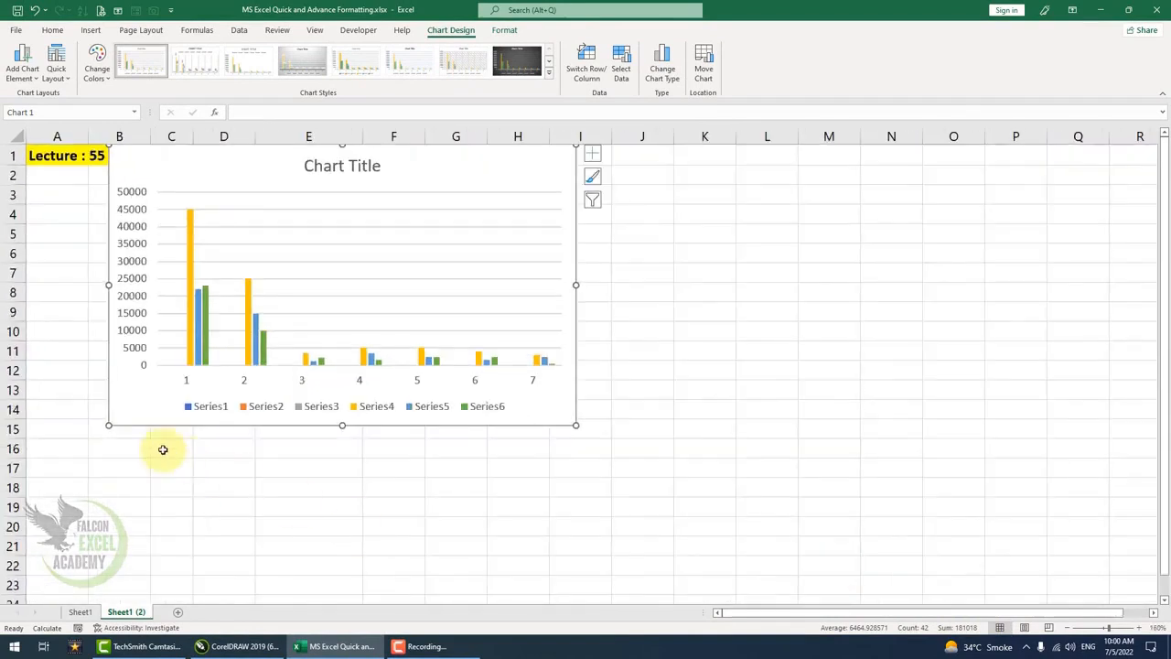
{"action": "left_click_drag", "start_coordinate": [107, 427], "coordinate": [234, 318]}
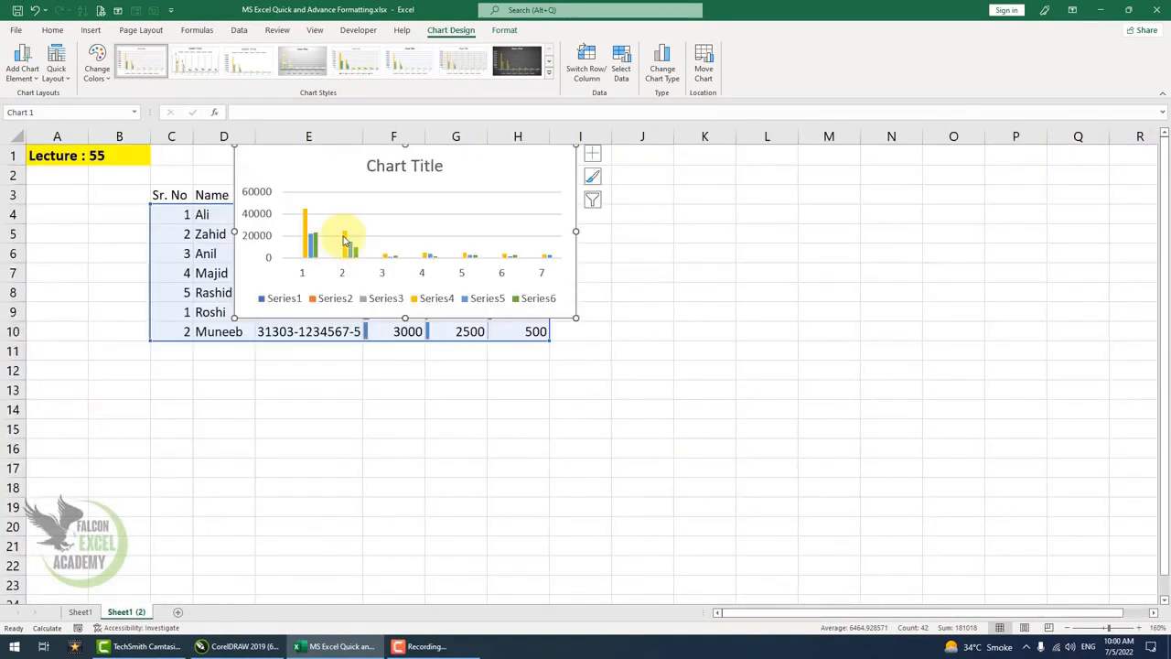
{"action": "left_click_drag", "start_coordinate": [570, 290], "coordinate": [889, 331]}
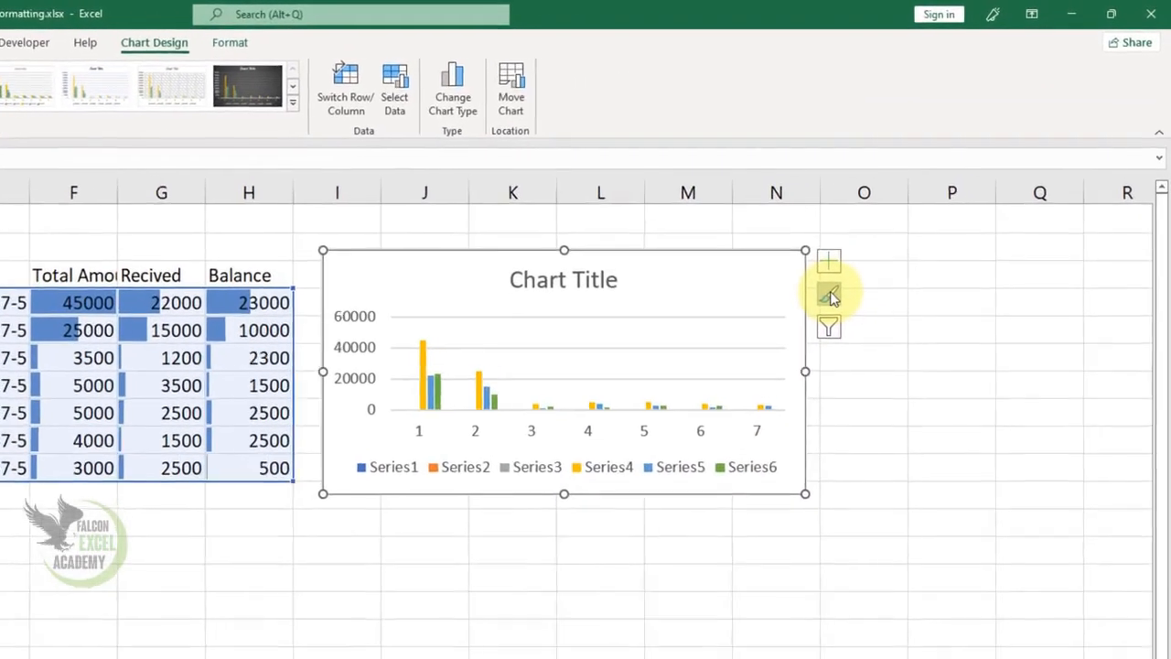
Apply the third chart style, with data labels, to the chart.
{"action": "left_click", "coordinate": [828, 299]}
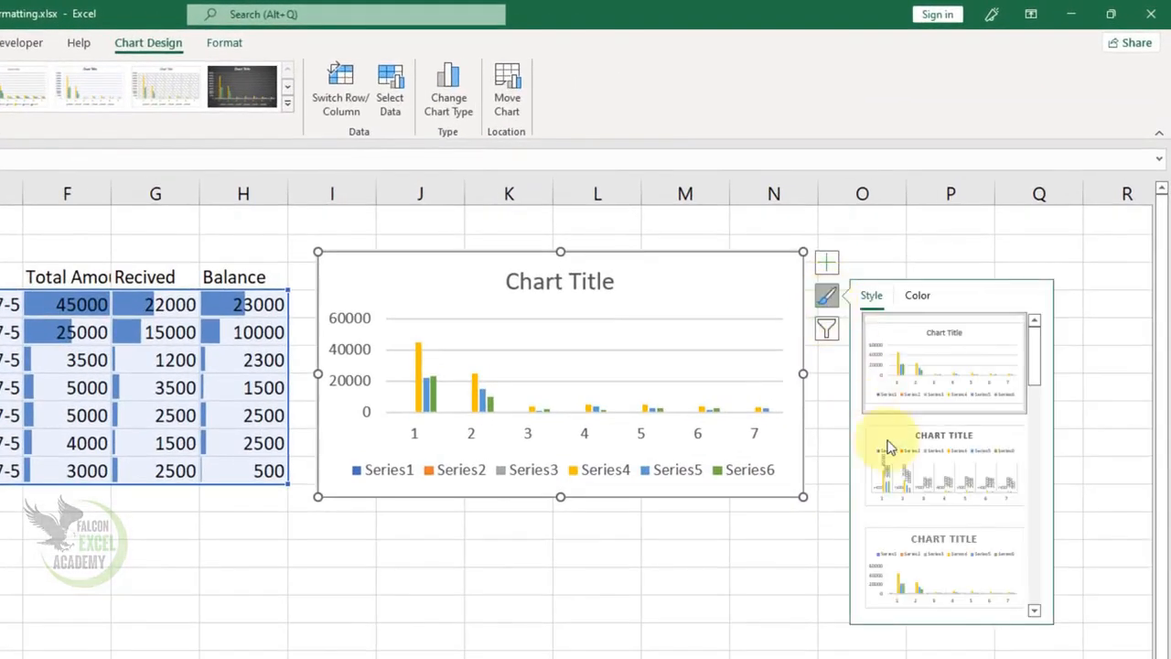
{"action": "left_click", "coordinate": [914, 576]}
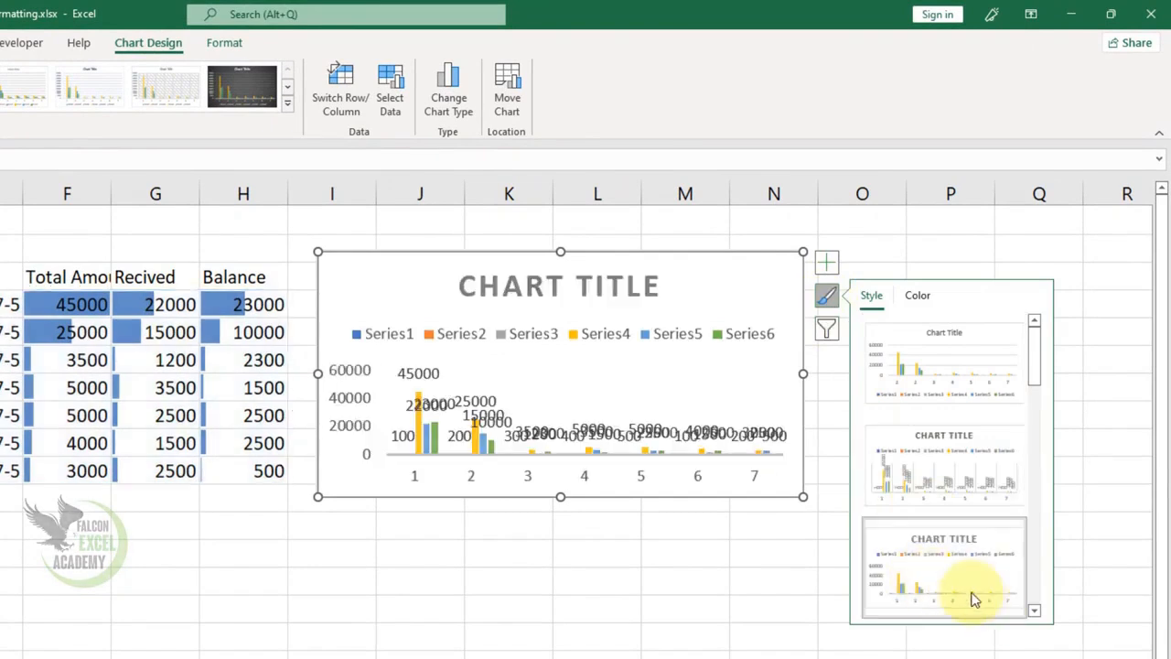
{"action": "left_click", "coordinate": [596, 636]}
{"action": "left_click", "coordinate": [778, 482]}
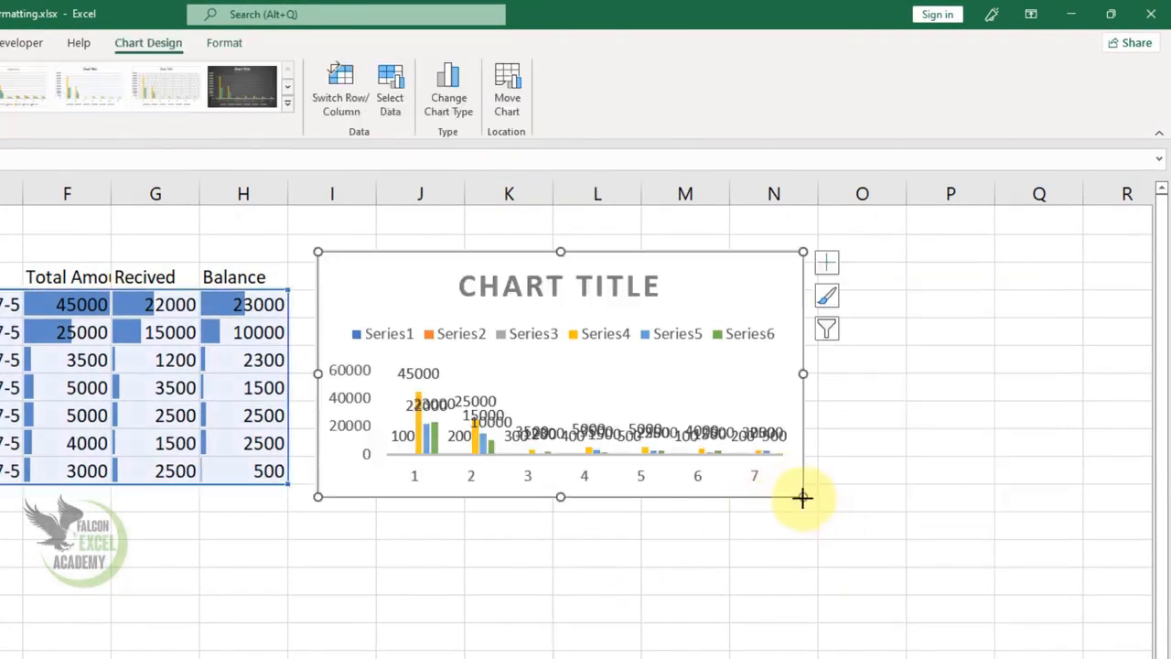
Enlarge the chart and move it further right, around columns N to R.
{"action": "left_click_drag", "start_coordinate": [802, 497], "coordinate": [1005, 658]}
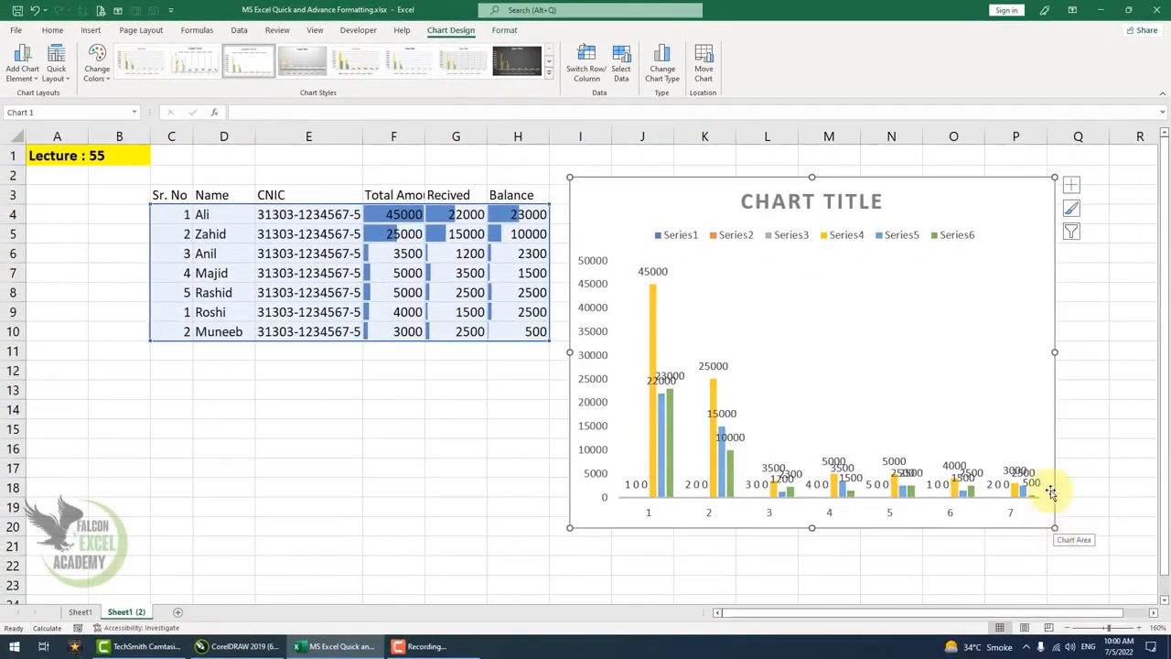
{"action": "left_click_drag", "start_coordinate": [1054, 353], "coordinate": [1158, 352]}
{"action": "left_click_drag", "start_coordinate": [594, 199], "coordinate": [832, 227]}
Select the data C3:H10 and add a Sum totals row below it through Quick Analysis.
{"action": "left_click_drag", "start_coordinate": [173, 215], "coordinate": [514, 312]}
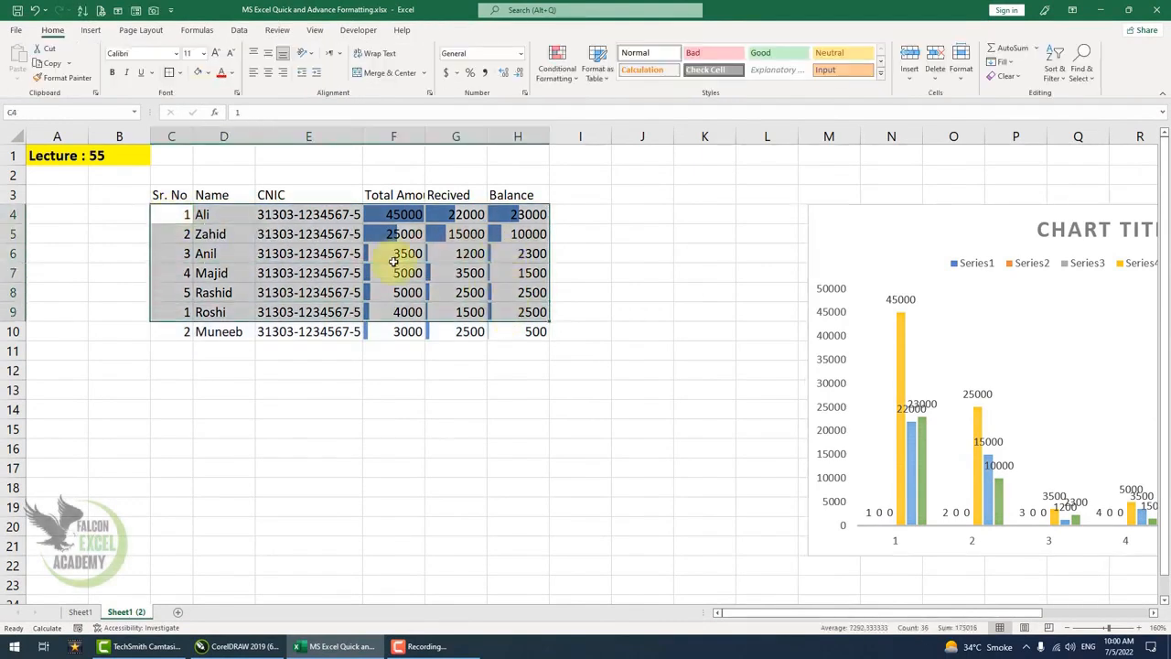
{"action": "left_click_drag", "start_coordinate": [169, 195], "coordinate": [531, 325]}
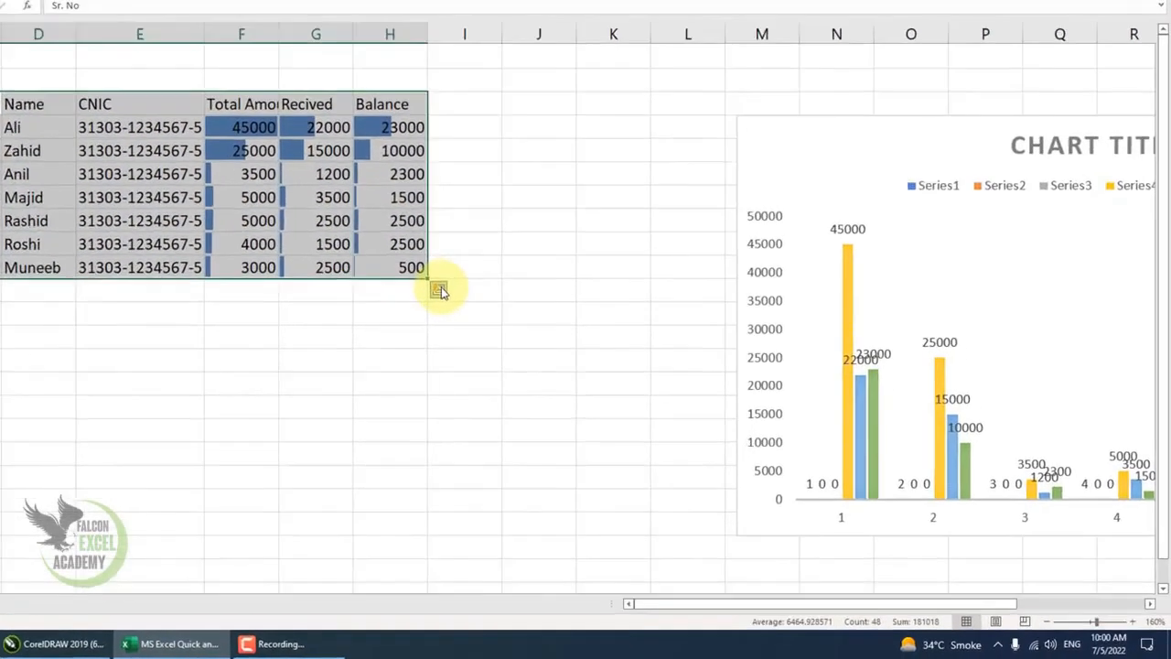
{"action": "left_click", "coordinate": [437, 289]}
{"action": "left_click", "coordinate": [369, 323]}
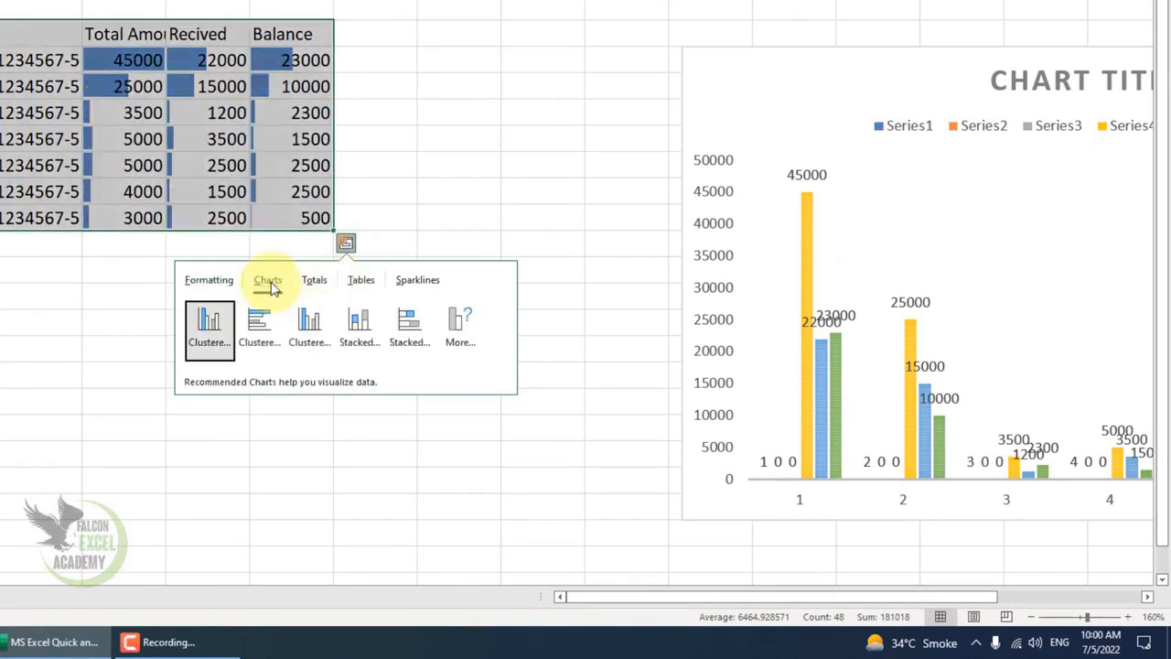
{"action": "left_click", "coordinate": [312, 283]}
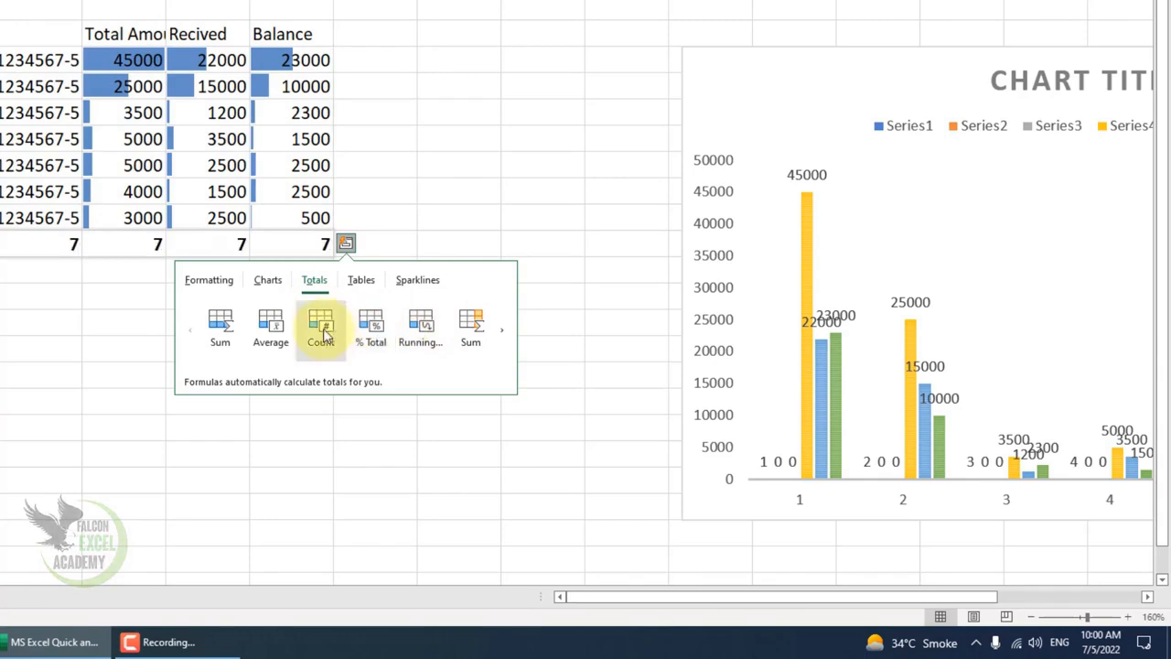
{"action": "left_click", "coordinate": [220, 329]}
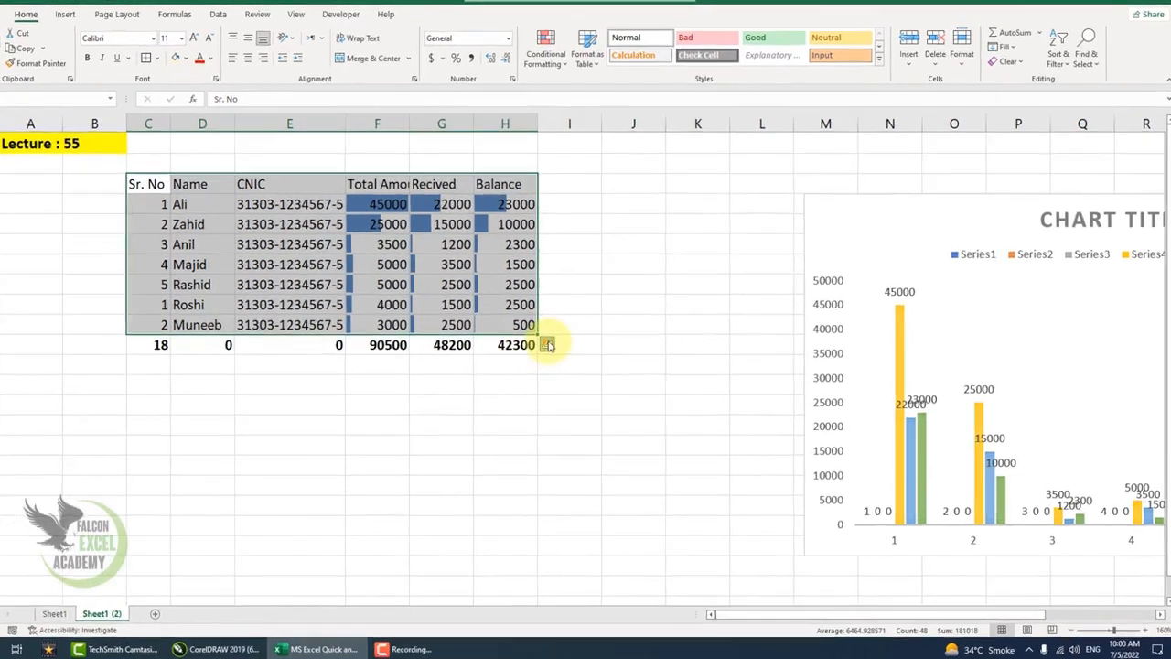
Convert the selected data into a table through Quick Analysis.
{"action": "left_click", "coordinate": [558, 351]}
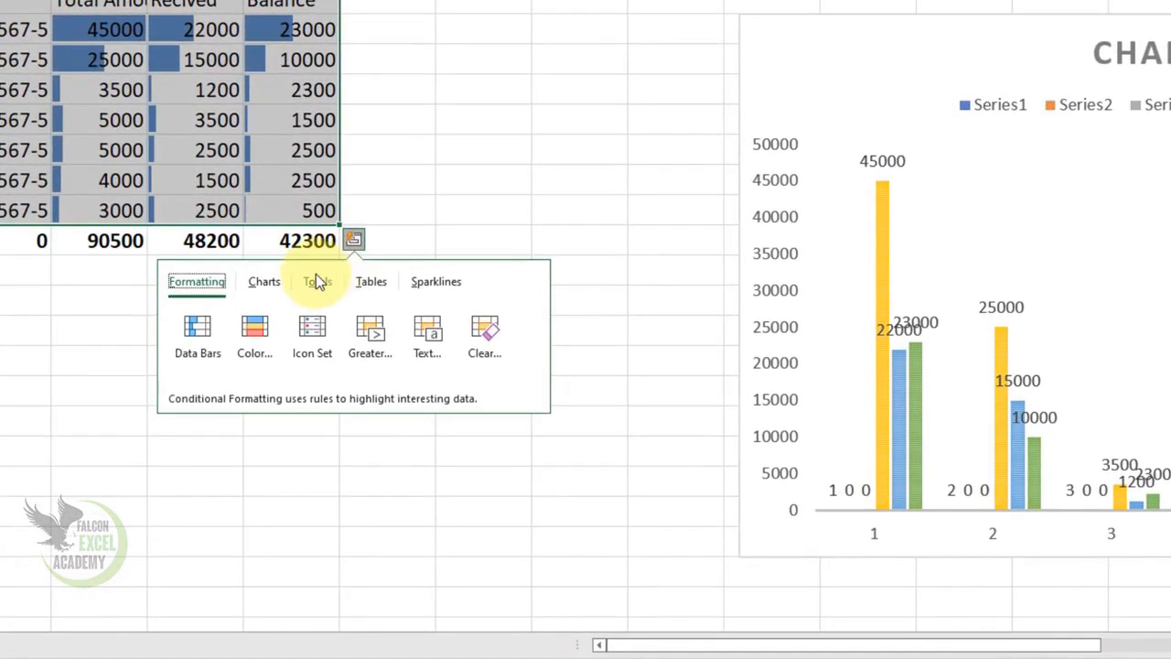
{"action": "left_click", "coordinate": [365, 282]}
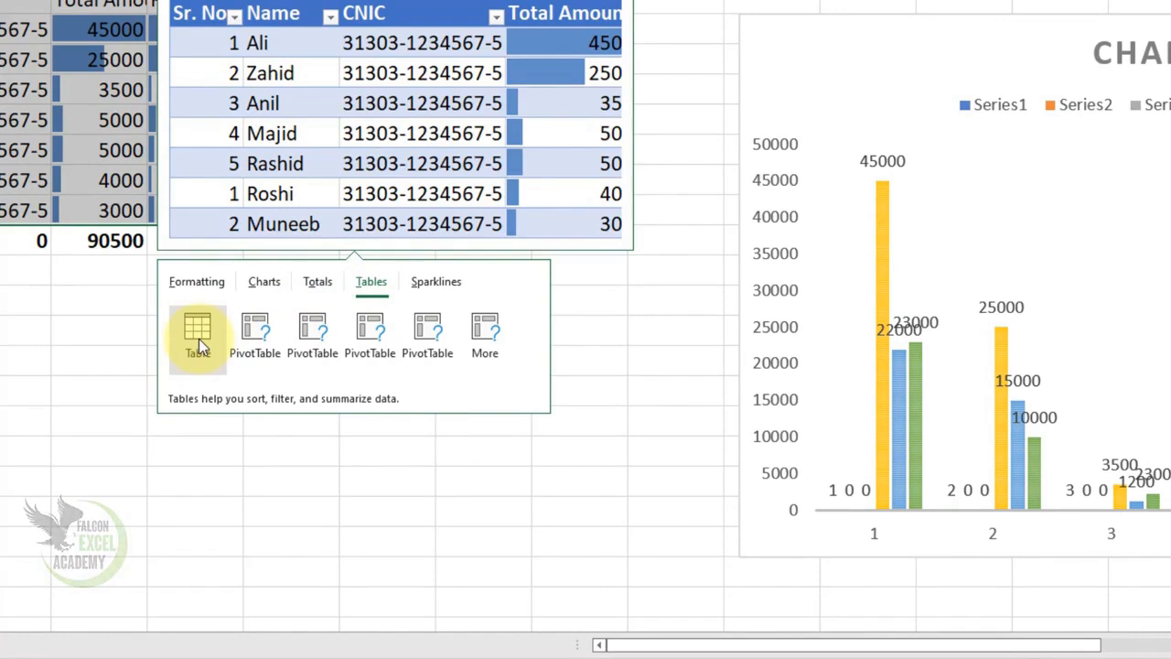
{"action": "left_click", "coordinate": [199, 339]}
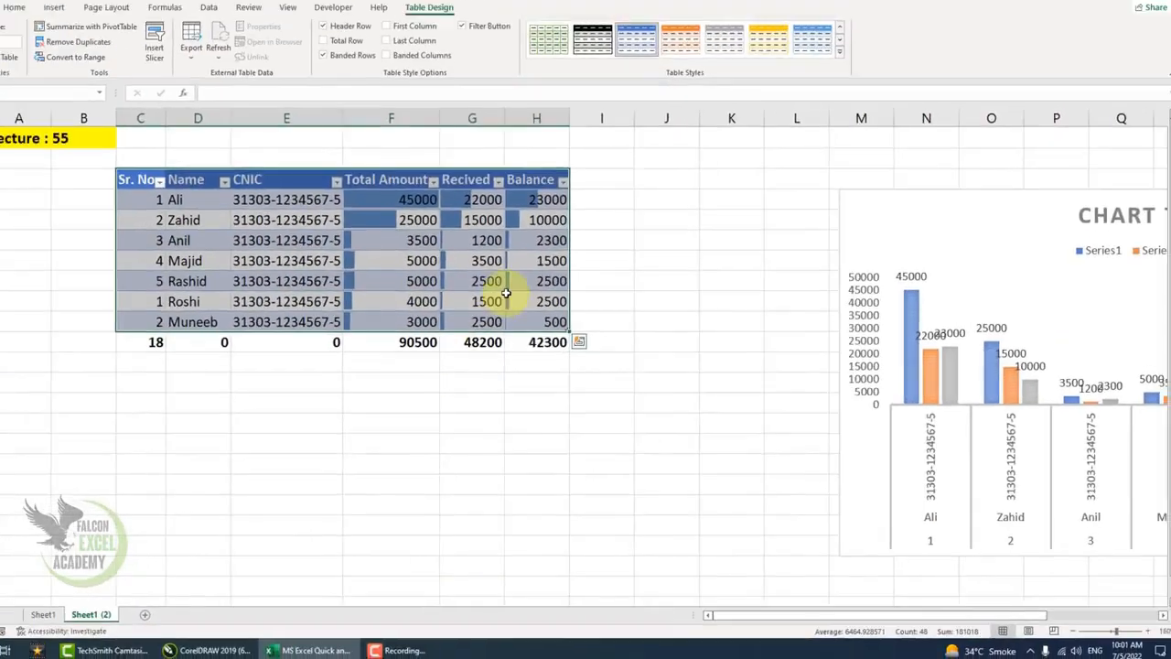
Inspect the totals formulas in row 11 and the Recived column's filter button.
{"action": "left_click", "coordinate": [564, 355]}
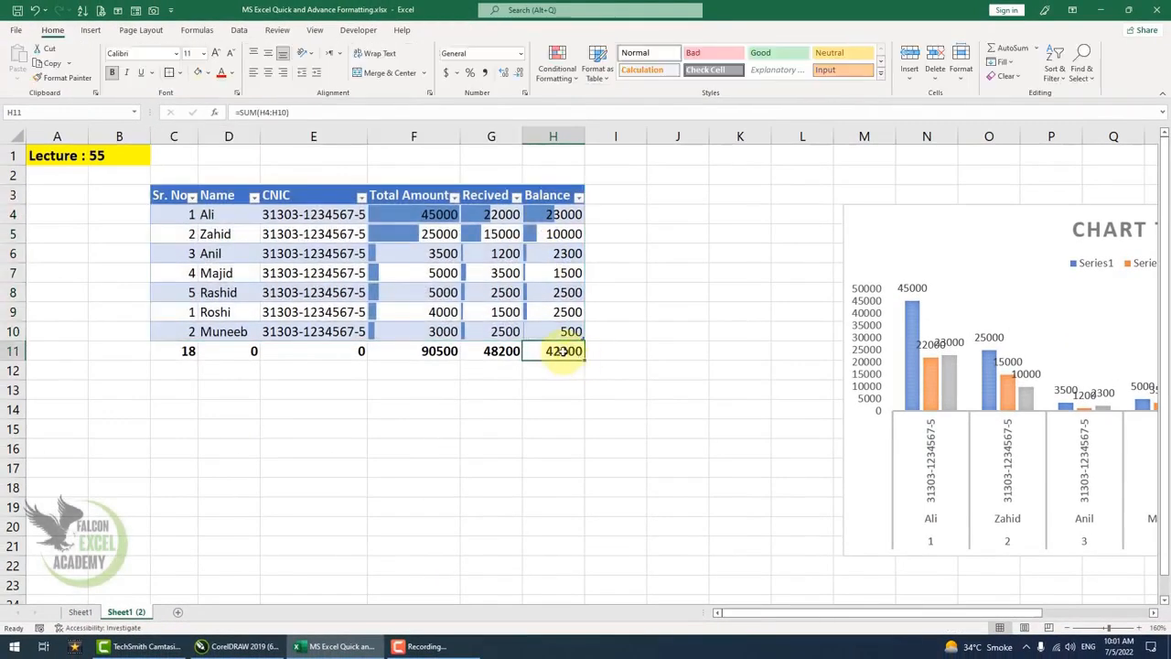
{"action": "left_click", "coordinate": [509, 354]}
{"action": "left_click", "coordinate": [516, 198]}
{"action": "left_click", "coordinate": [516, 198]}
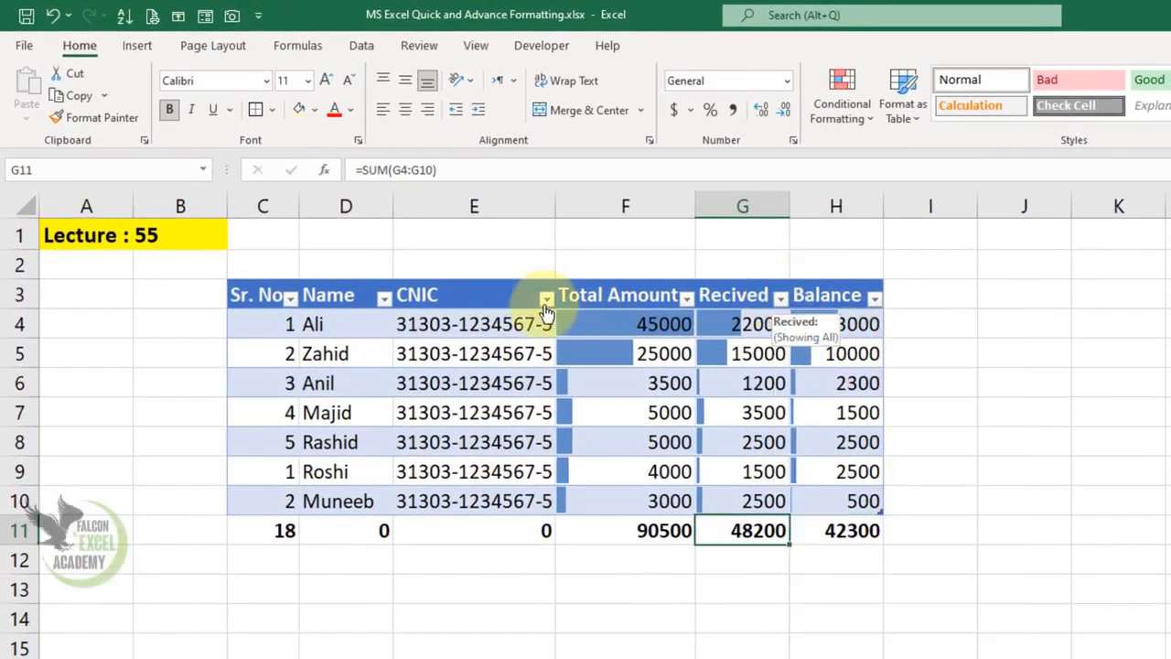
Select the table C3:H10 and create a PivotTable of Total Amount by Sr. No through Quick Analysis.
{"action": "left_click_drag", "start_coordinate": [244, 298], "coordinate": [828, 518]}
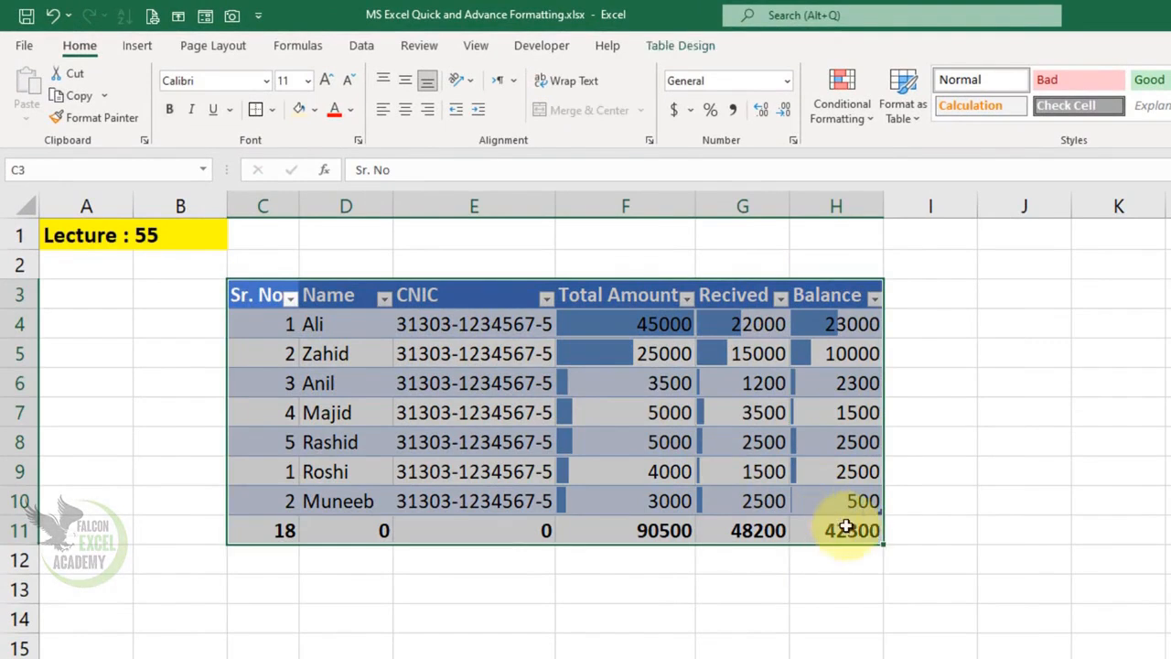
{"action": "left_click", "coordinate": [828, 518]}
{"action": "left_click_drag", "start_coordinate": [254, 296], "coordinate": [881, 514]}
{"action": "left_click", "coordinate": [898, 529]}
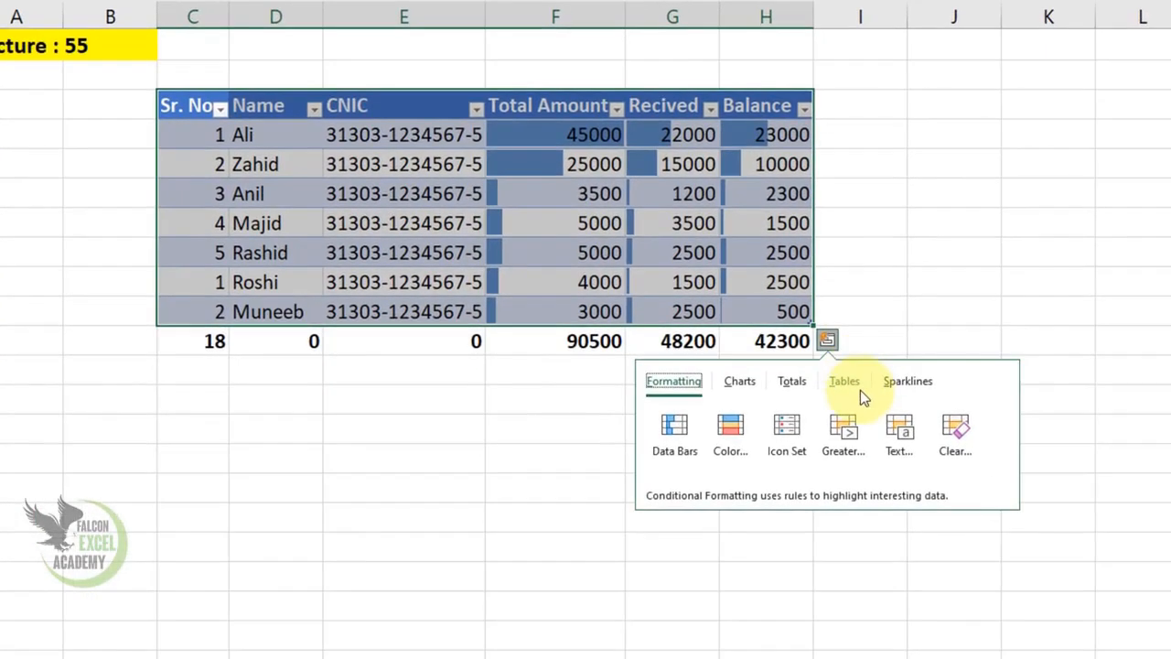
{"action": "left_click", "coordinate": [853, 381]}
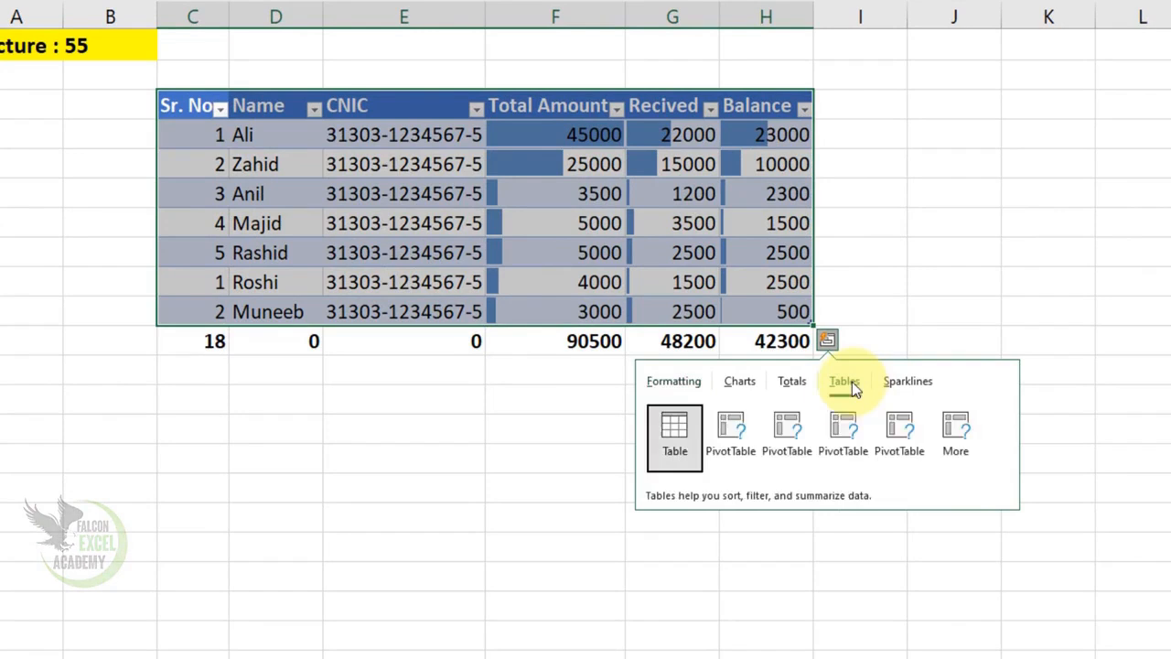
{"action": "left_click", "coordinate": [740, 443]}
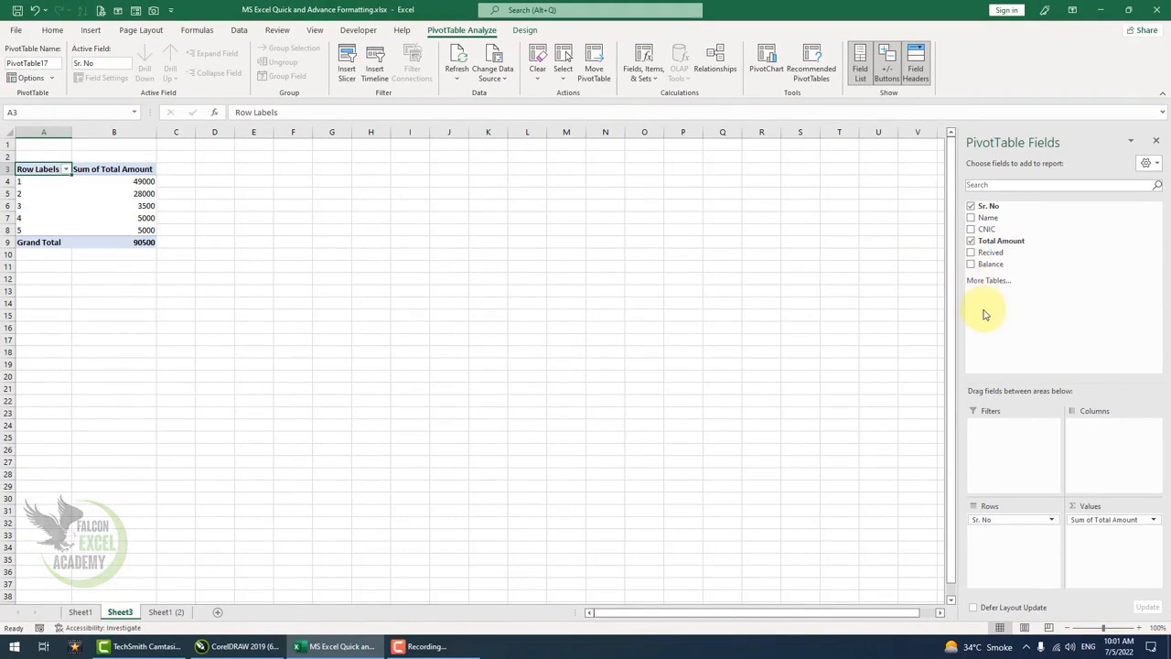
Add the Recived field to the PivotTable values.
{"action": "left_click", "coordinate": [971, 252]}
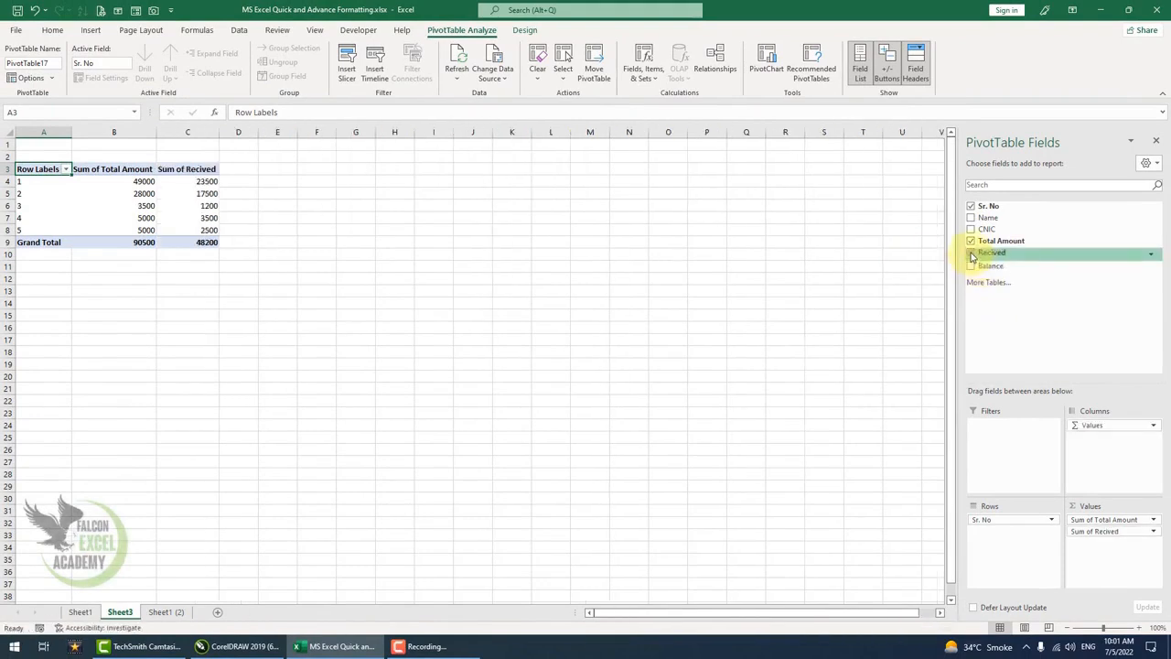
Add the Balance and Name fields to the PivotTable report.
{"action": "left_click", "coordinate": [971, 265]}
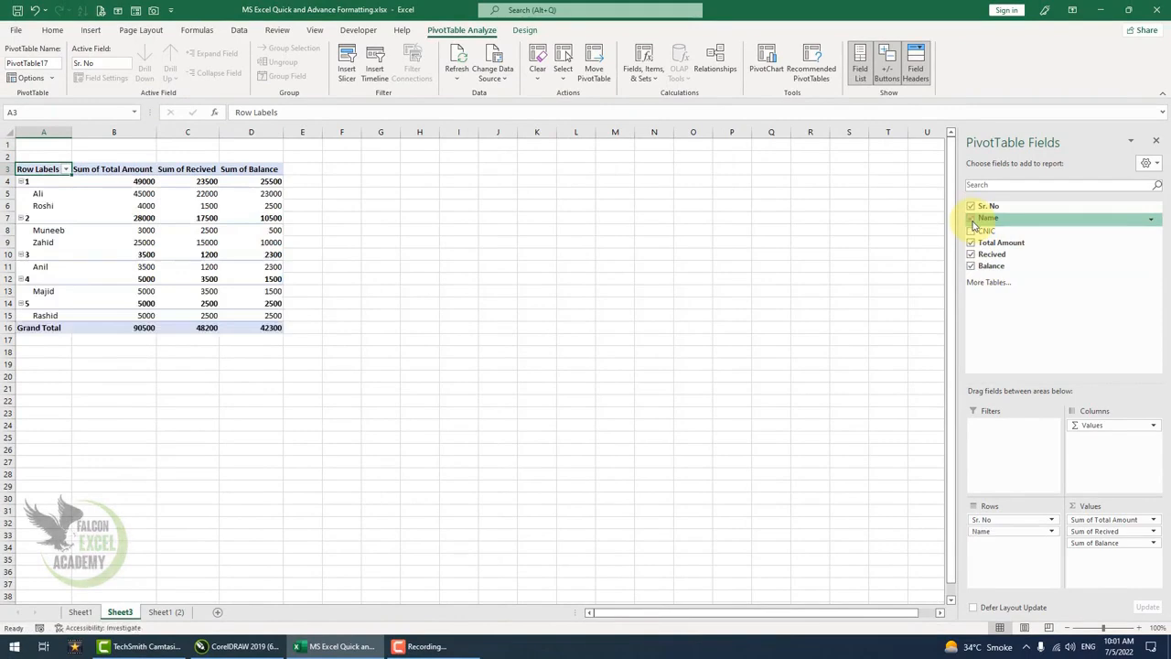
{"action": "left_click", "coordinate": [973, 219]}
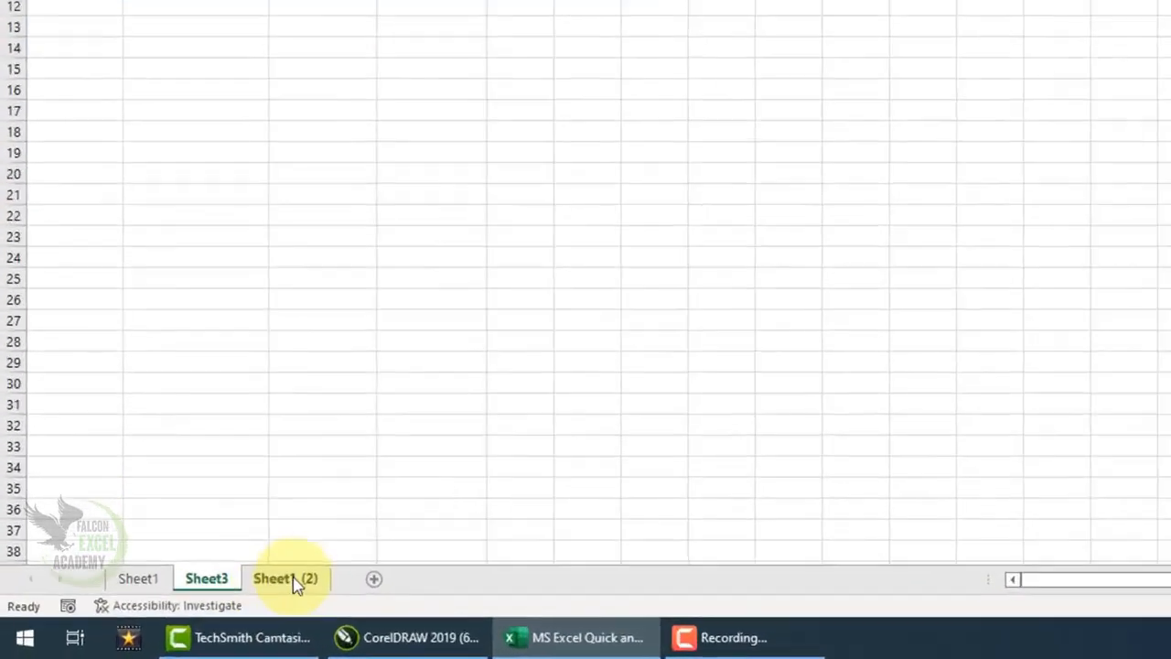
Return to the Sheet1 (2) data and insert Column sparklines beside the table rows through Quick Analysis.
{"action": "left_click", "coordinate": [166, 611]}
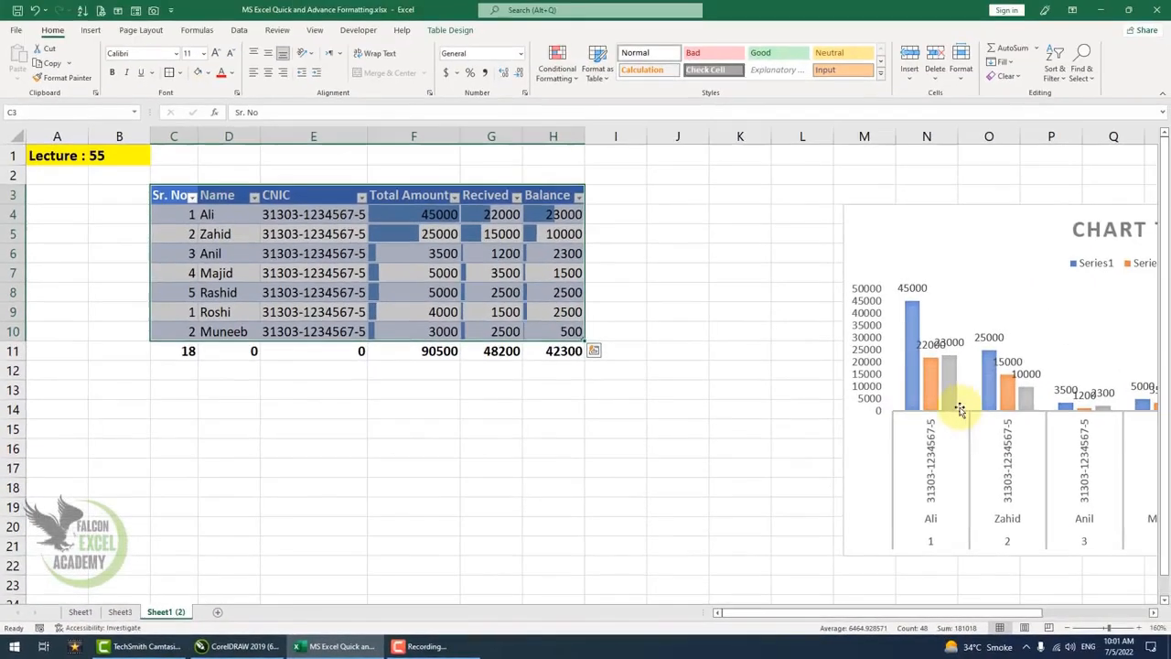
{"action": "left_click", "coordinate": [594, 350]}
{"action": "left_click", "coordinate": [560, 379]}
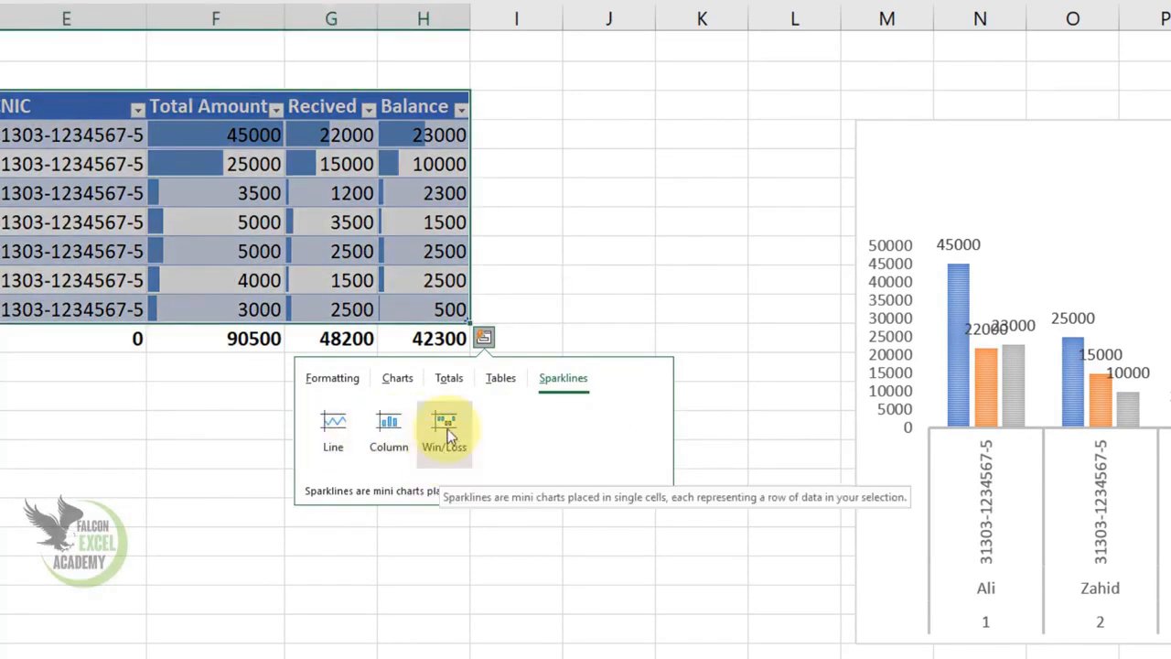
{"action": "left_click", "coordinate": [396, 430]}
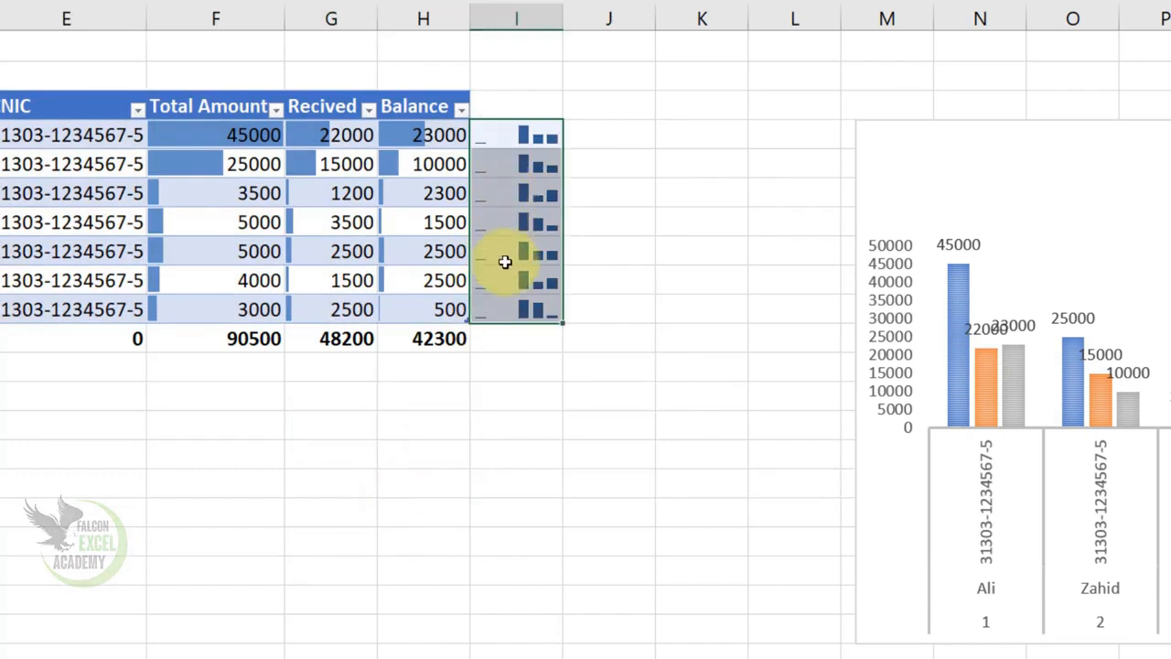
Move the column chart closer to the table and enlarge it by resizing its corner.
{"action": "left_click", "coordinate": [889, 210]}
{"action": "left_click_drag", "start_coordinate": [856, 381], "coordinate": [666, 385]}
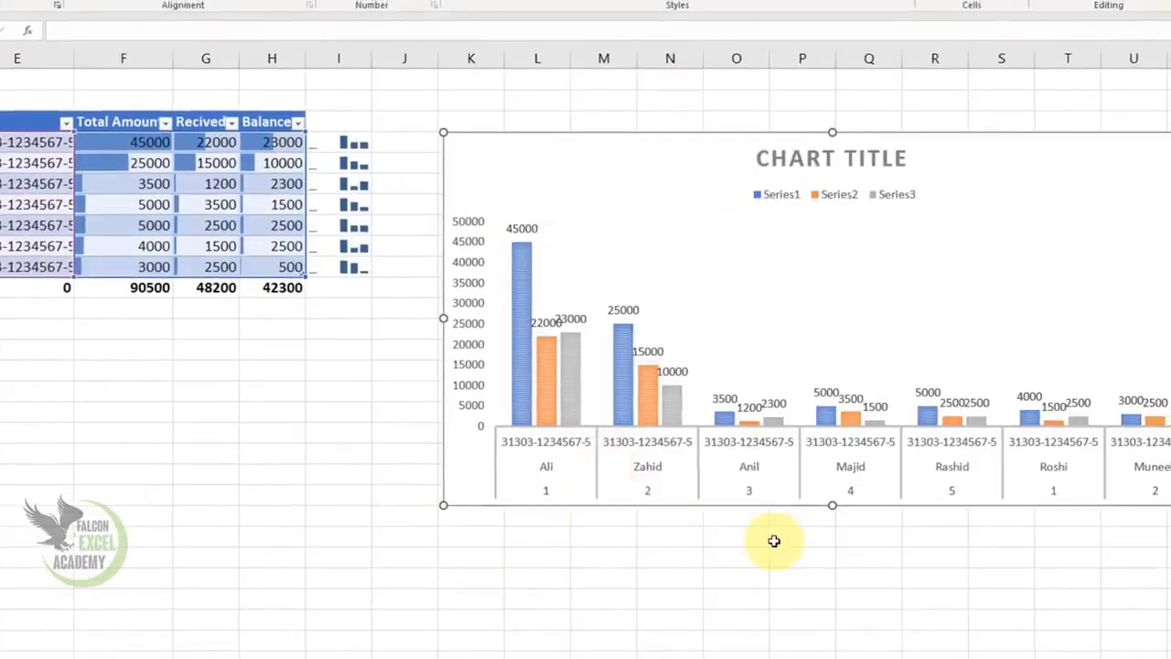
{"action": "left_click_drag", "start_coordinate": [1103, 450], "coordinate": [1121, 534]}
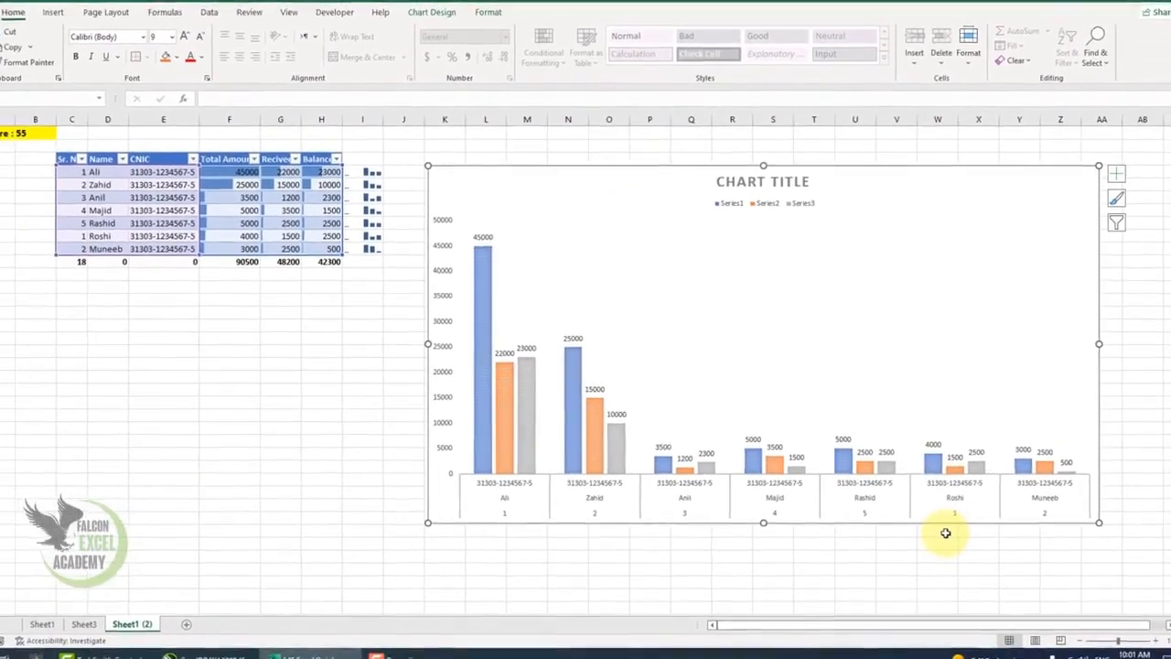